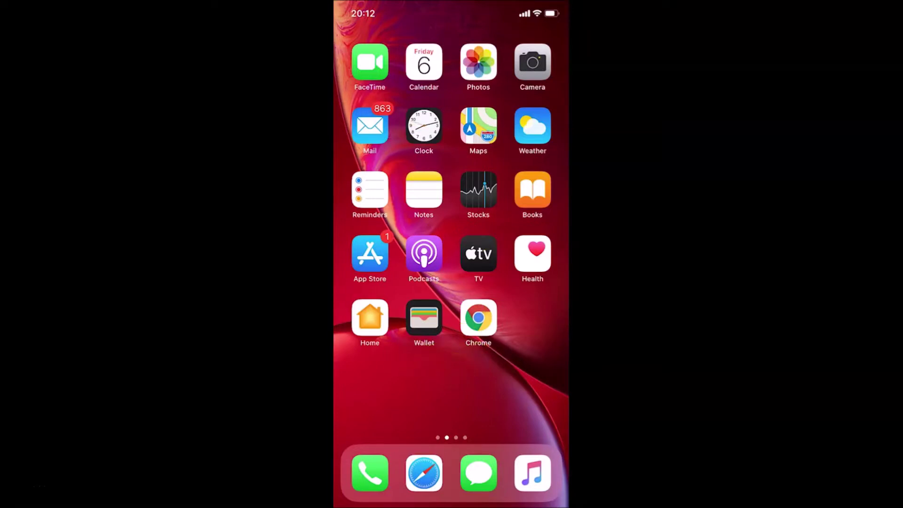
Swipe to the third home screen page showing Settings, Files, Gmail and WhatsApp.
{"action": "scroll", "coordinate": [452, 226], "scroll_direction": "right", "scroll_amount": 5}
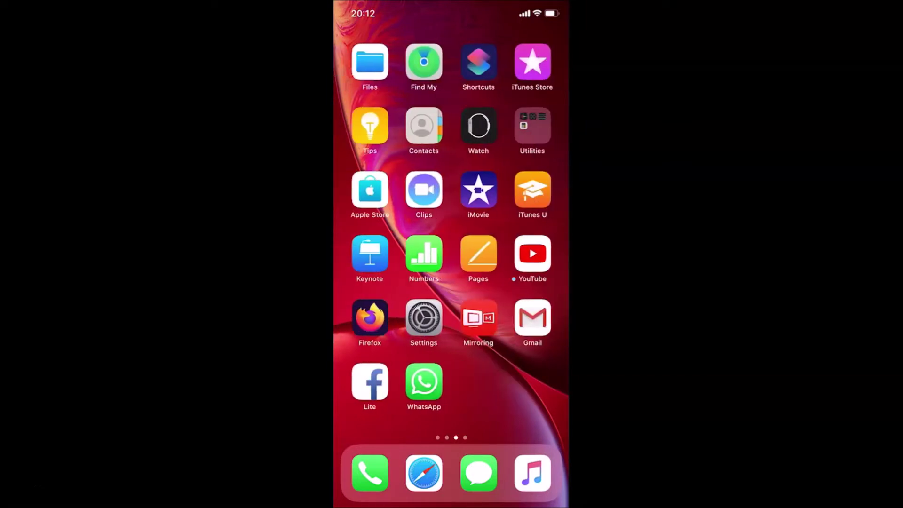
{"action": "left_click", "coordinate": [415, 318]}
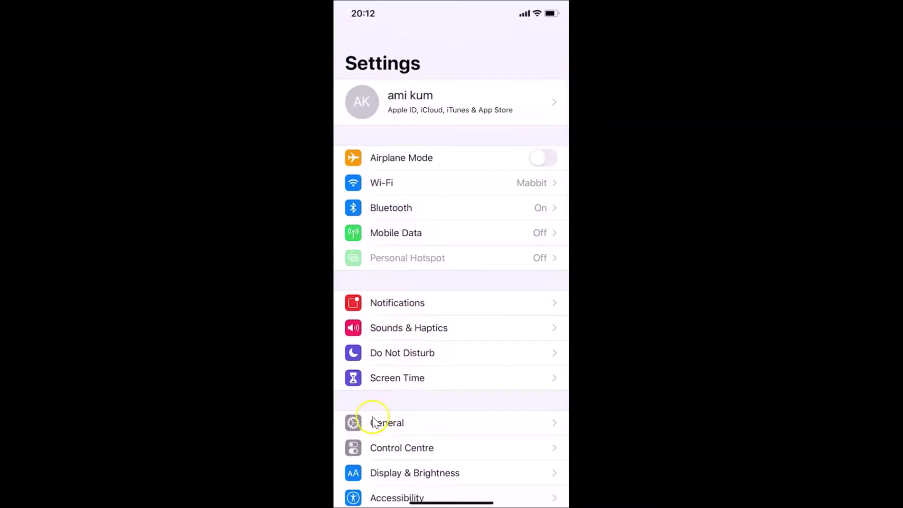
{"action": "left_click", "coordinate": [406, 423]}
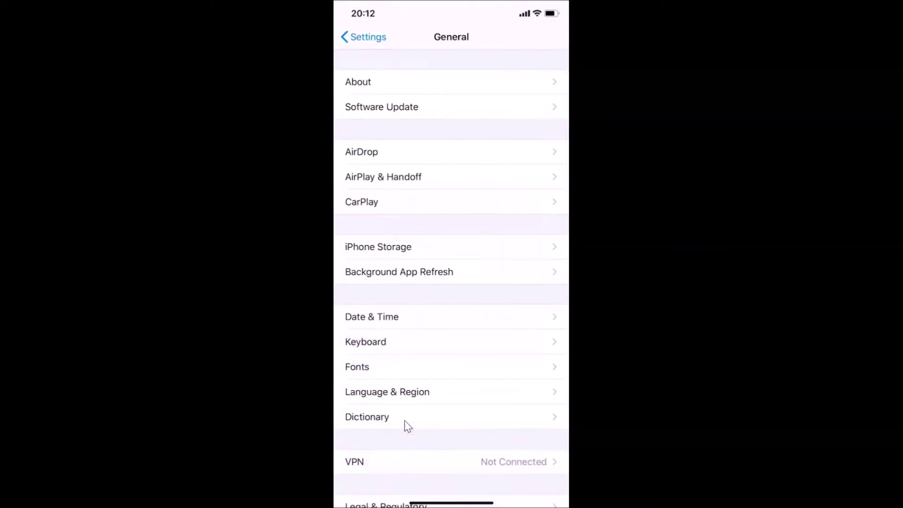
{"action": "left_click", "coordinate": [377, 88]}
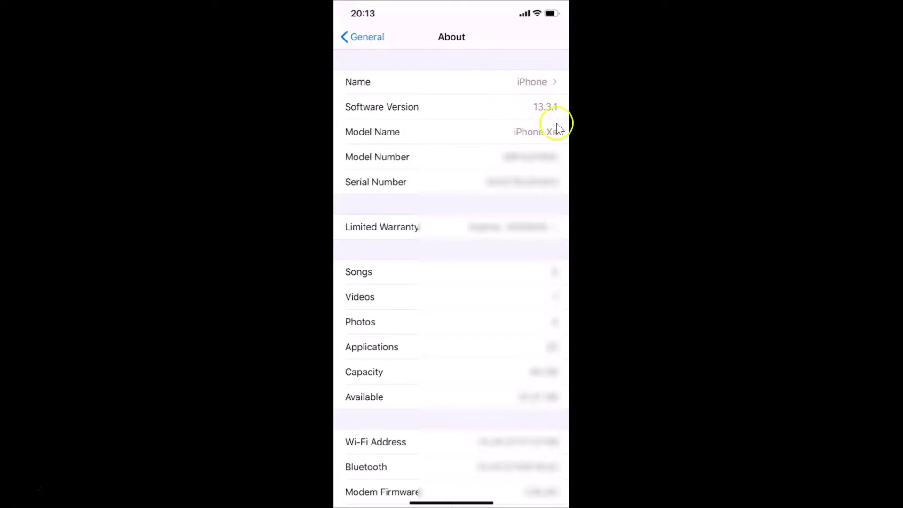
{"action": "left_click", "coordinate": [369, 37]}
Return to the FaceTime home screen page and launch Safari from the dock.
{"action": "key", "text": "super+shift+h"}
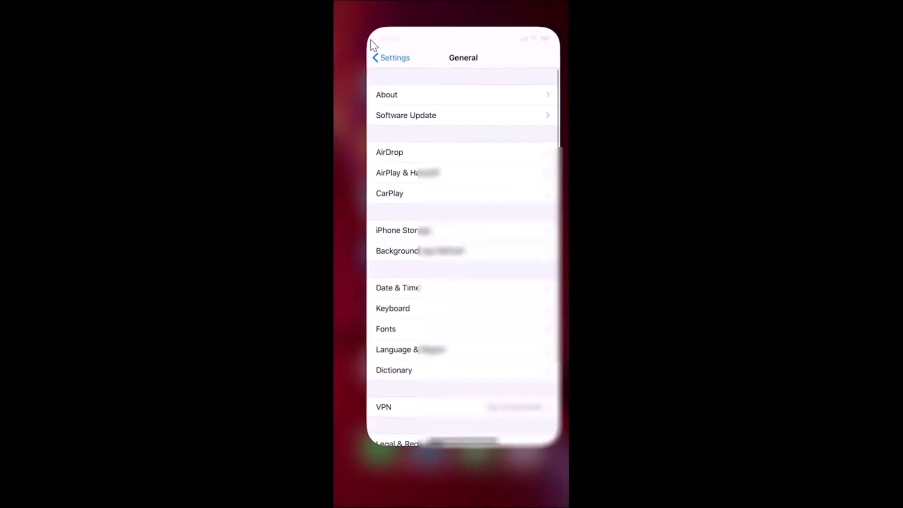
{"action": "left_click_drag", "start_coordinate": [376, 127], "coordinate": [473, 126]}
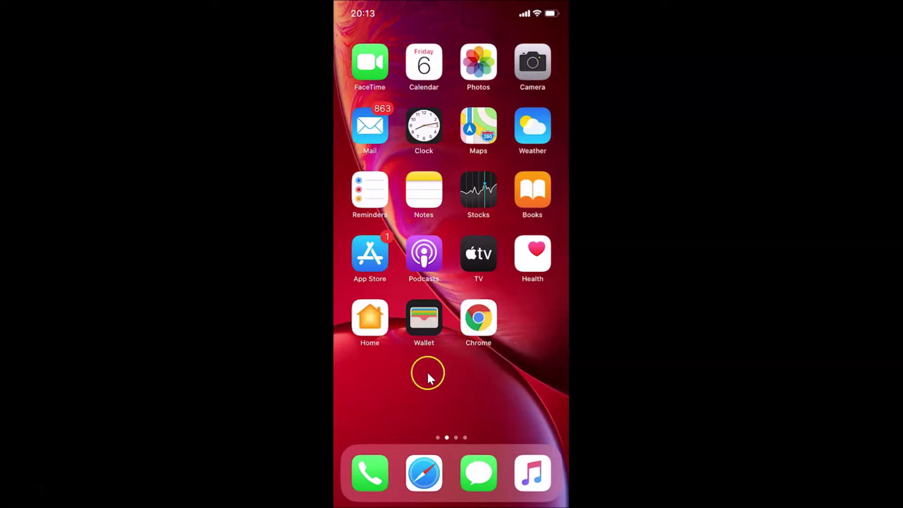
{"action": "left_click", "coordinate": [432, 468]}
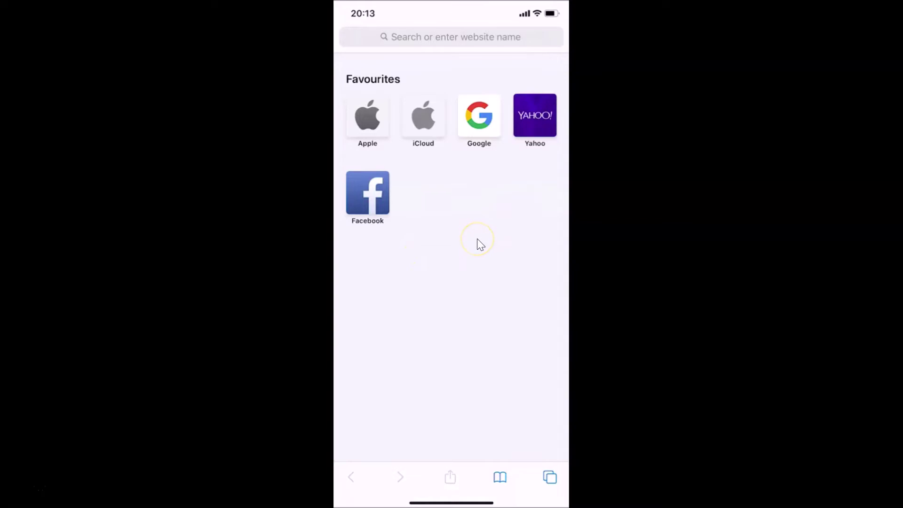
Turn on Private Browsing in the tab overview and show the private start page.
{"action": "left_click", "coordinate": [551, 476]}
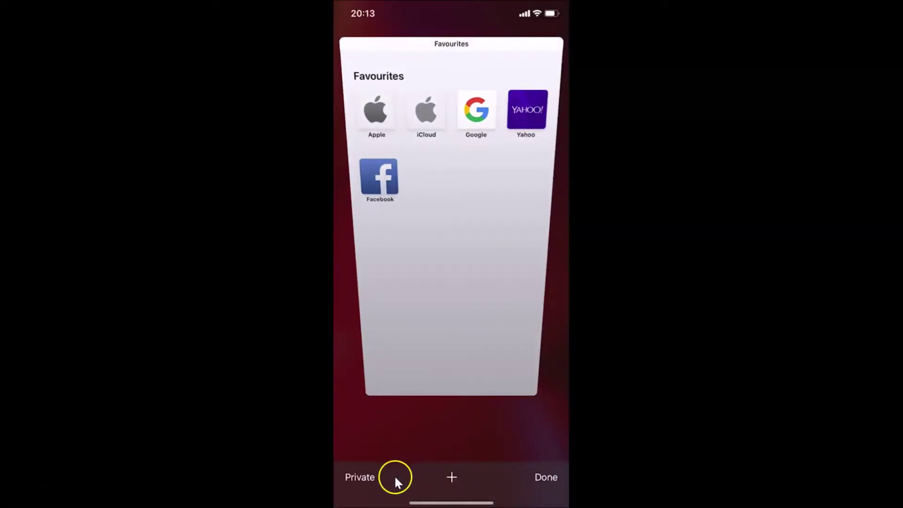
{"action": "left_click", "coordinate": [361, 480]}
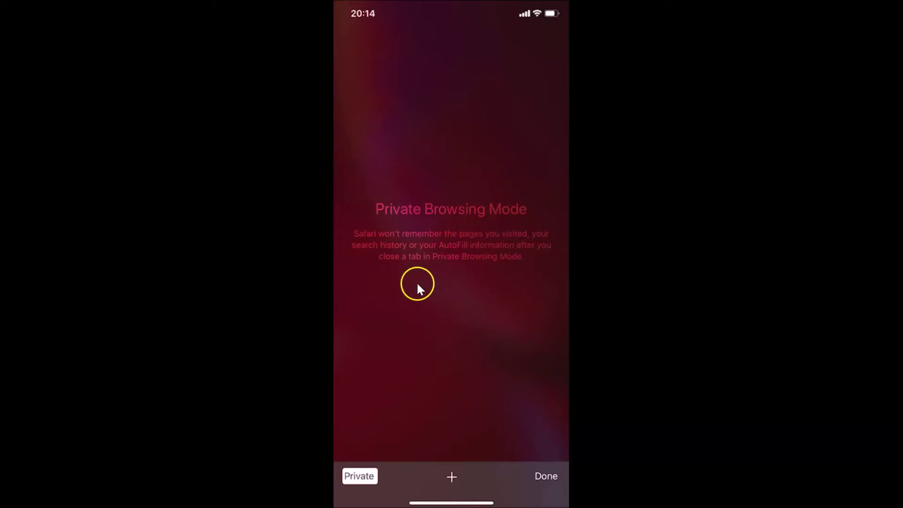
{"action": "left_click", "coordinate": [546, 476]}
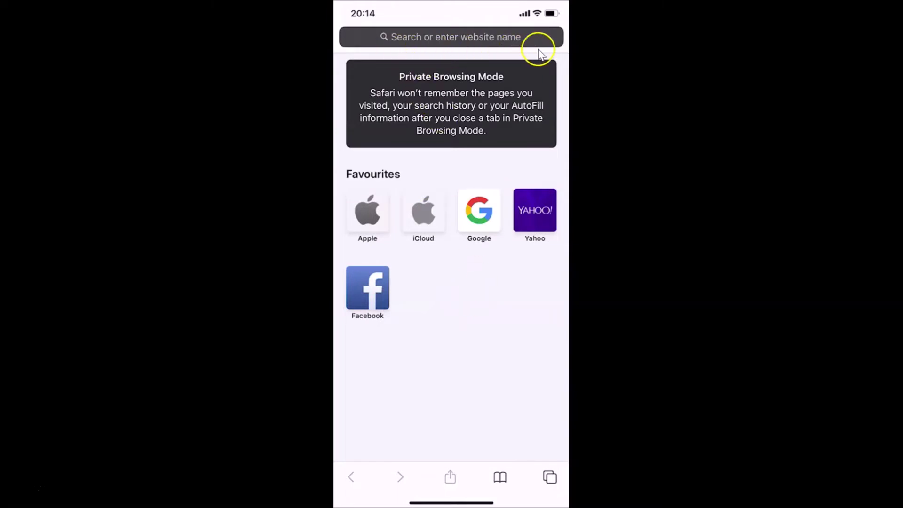
Load google.com in the private tab.
{"action": "left_click", "coordinate": [491, 42]}
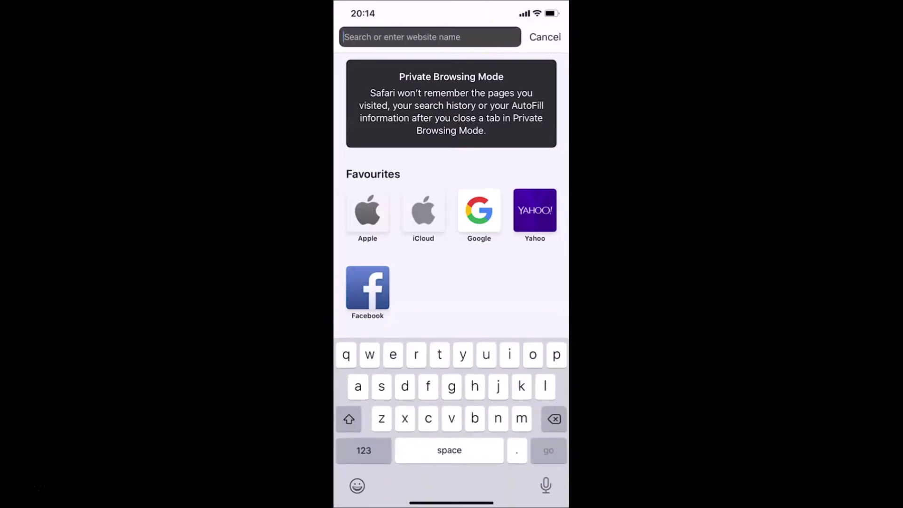
{"action": "type", "text": "google."}
{"action": "key", "text": "Return"}
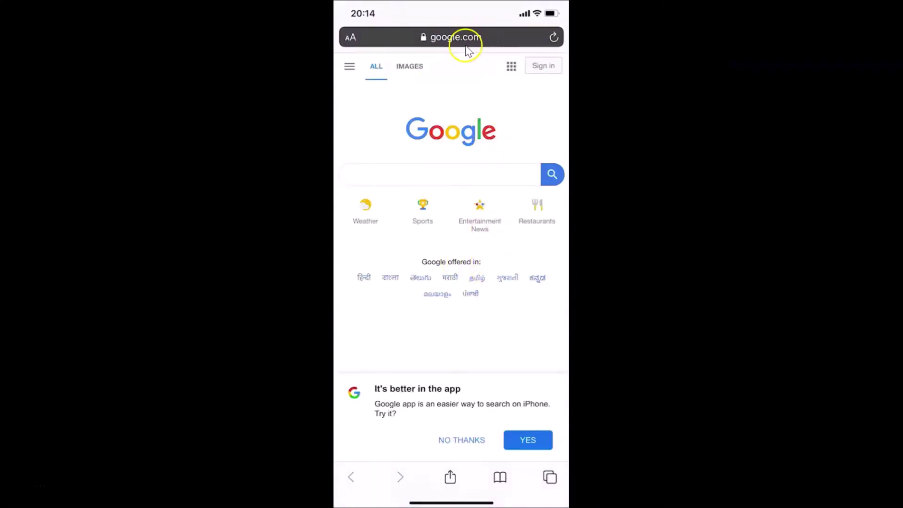
Replace the address with duckduckgo.com and load the DuckDuckGo homepage.
{"action": "left_click", "coordinate": [500, 43]}
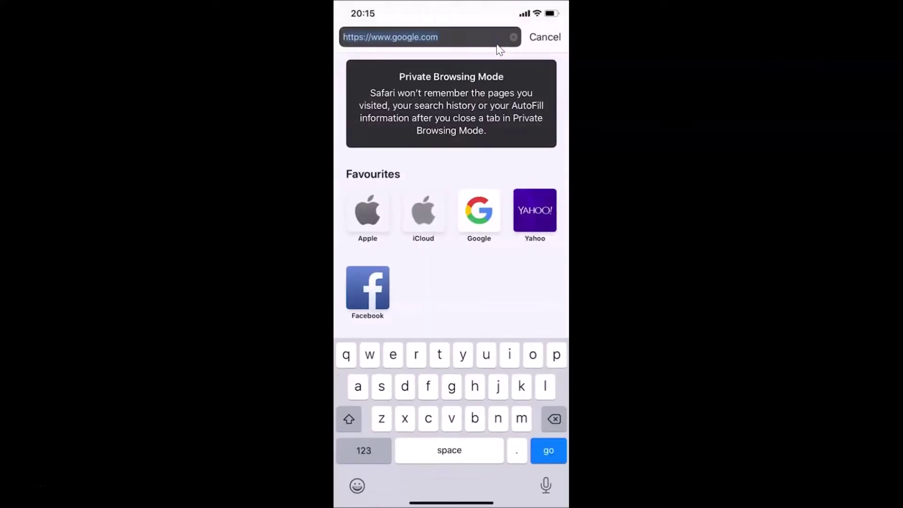
{"action": "type", "text": "du"}
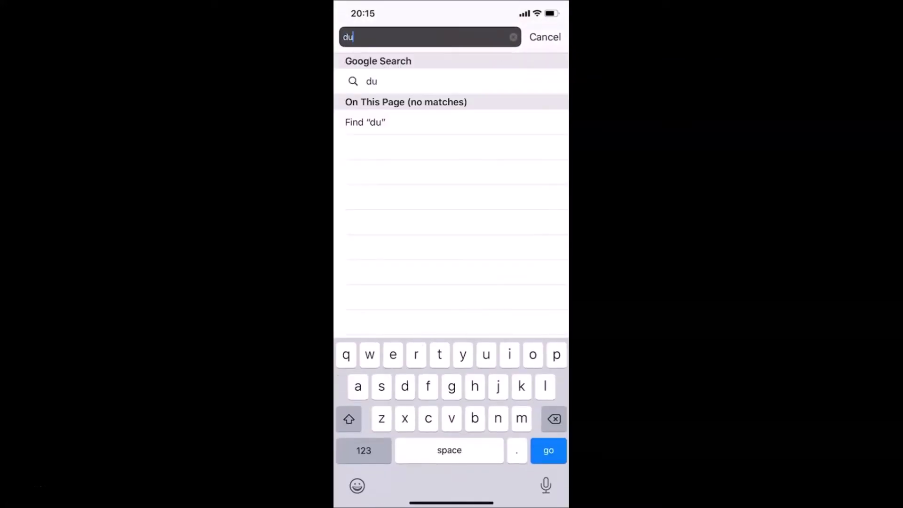
{"action": "type", "text": "ckduckgo.com"}
{"action": "key", "text": "Return"}
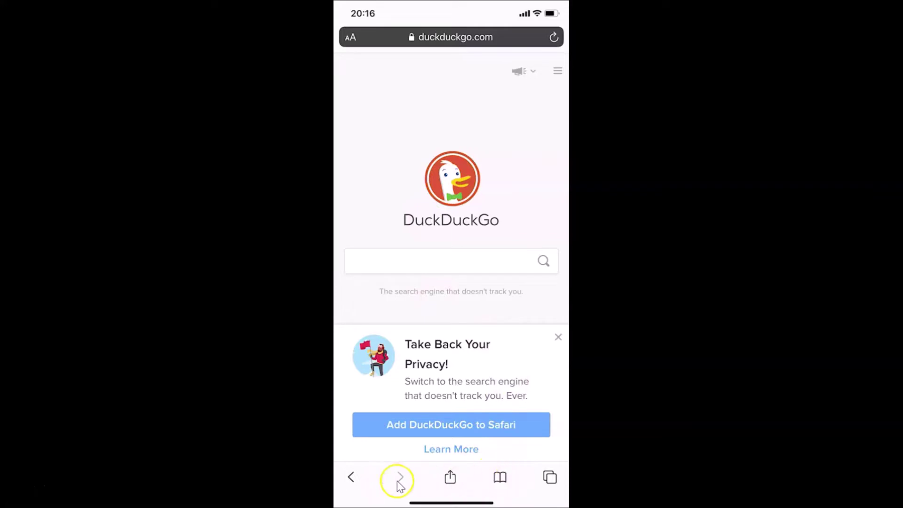
{"action": "left_click", "coordinate": [489, 477]}
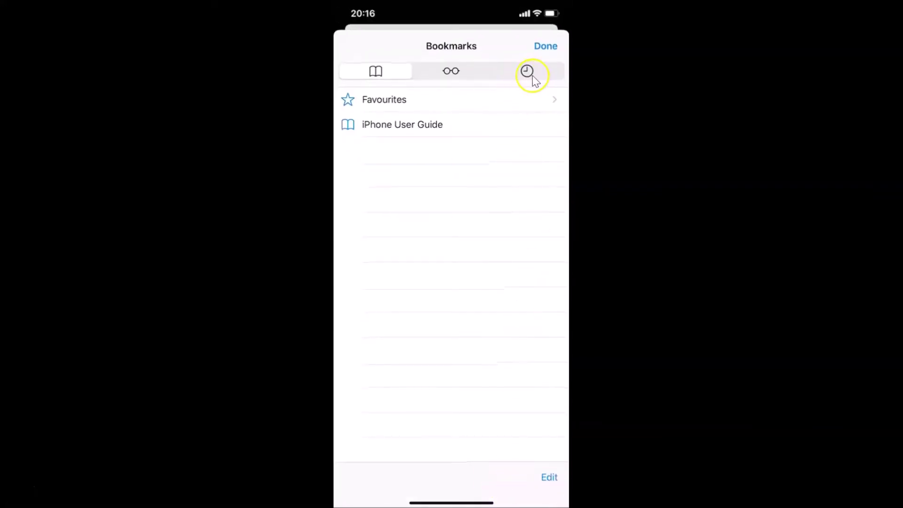
{"action": "left_click", "coordinate": [534, 76]}
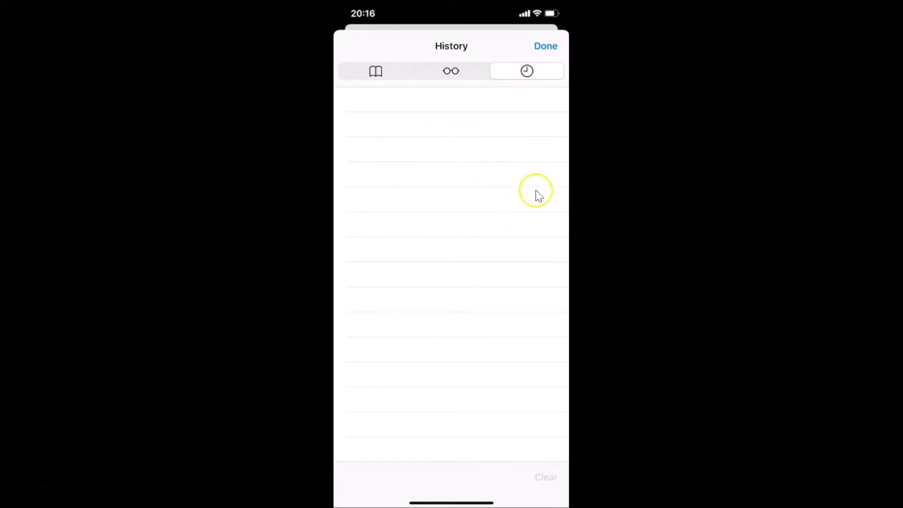
{"action": "left_click", "coordinate": [545, 46]}
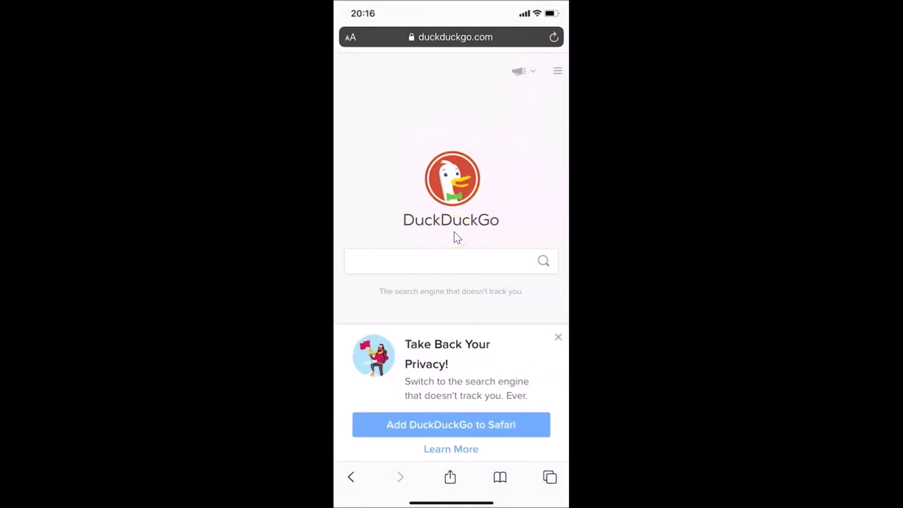
Close the extra private Favourites tab and keep the DuckDuckGo tab open.
{"action": "left_click", "coordinate": [547, 477]}
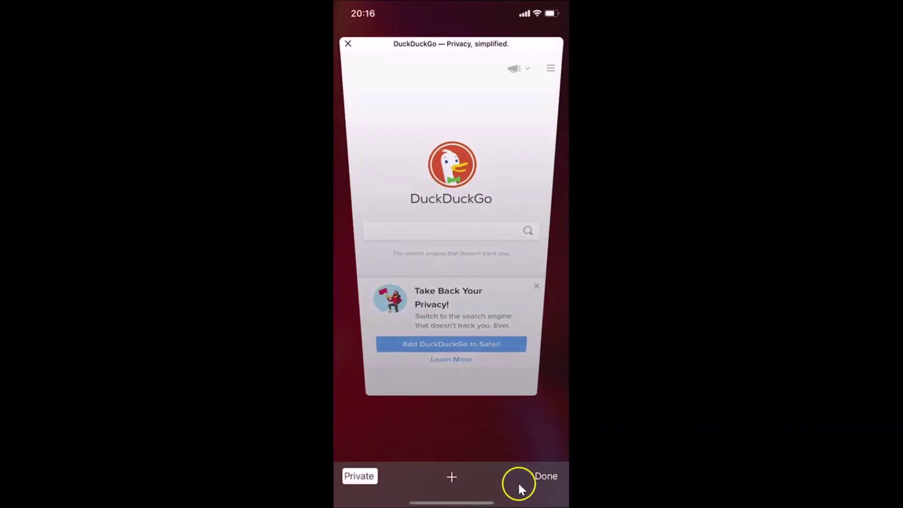
{"action": "left_click", "coordinate": [453, 475]}
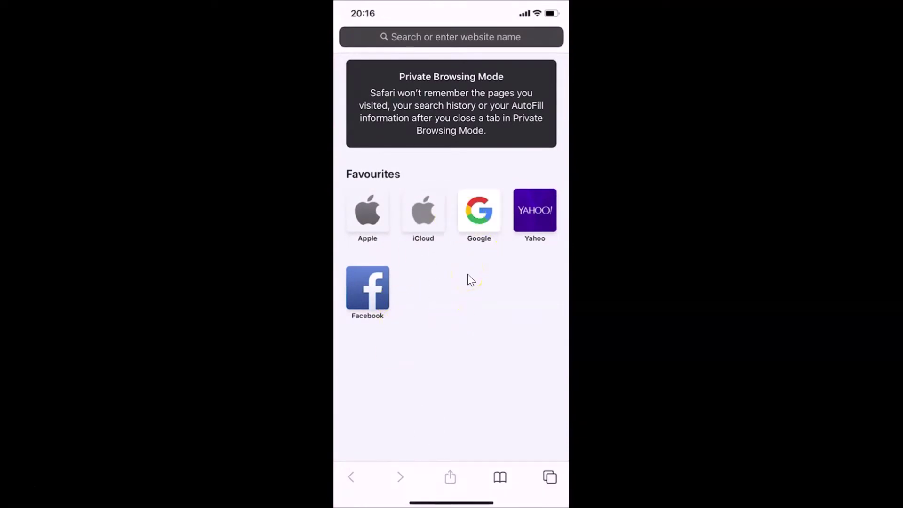
{"action": "left_click", "coordinate": [555, 479]}
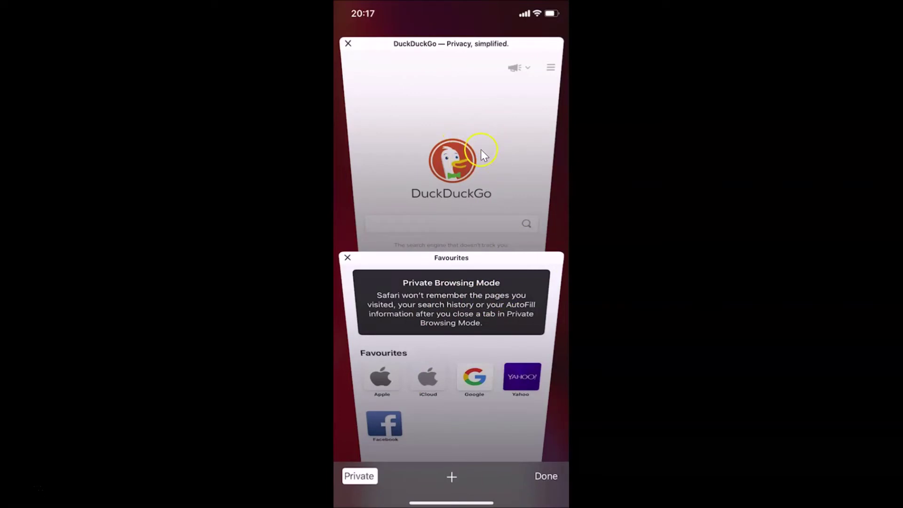
{"action": "left_click", "coordinate": [463, 136]}
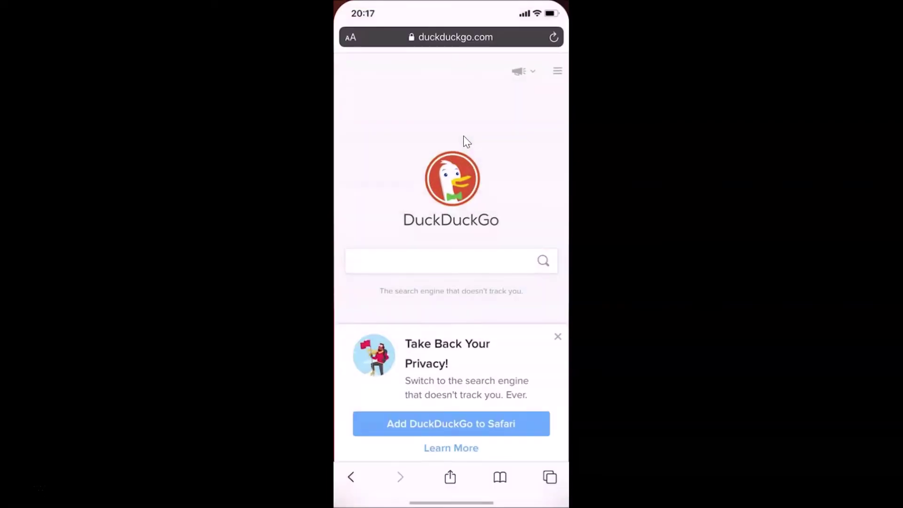
{"action": "left_click", "coordinate": [559, 478]}
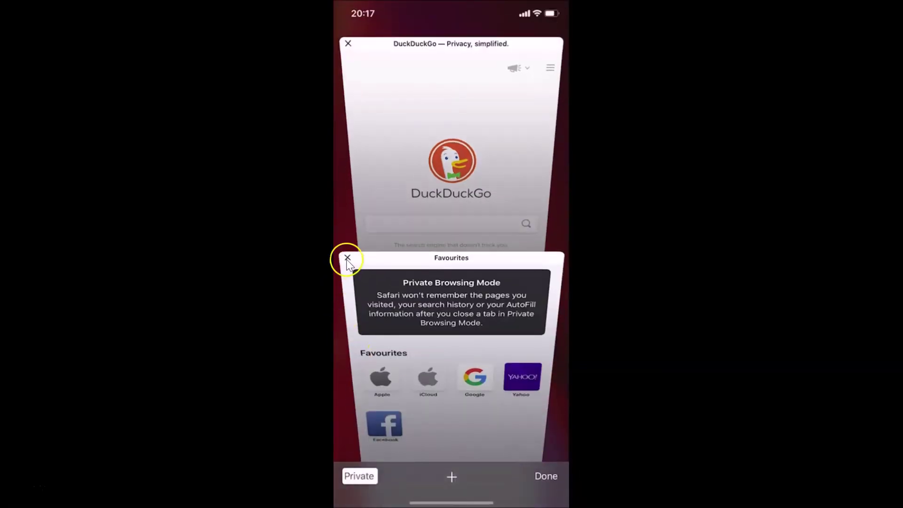
{"action": "left_click", "coordinate": [348, 258]}
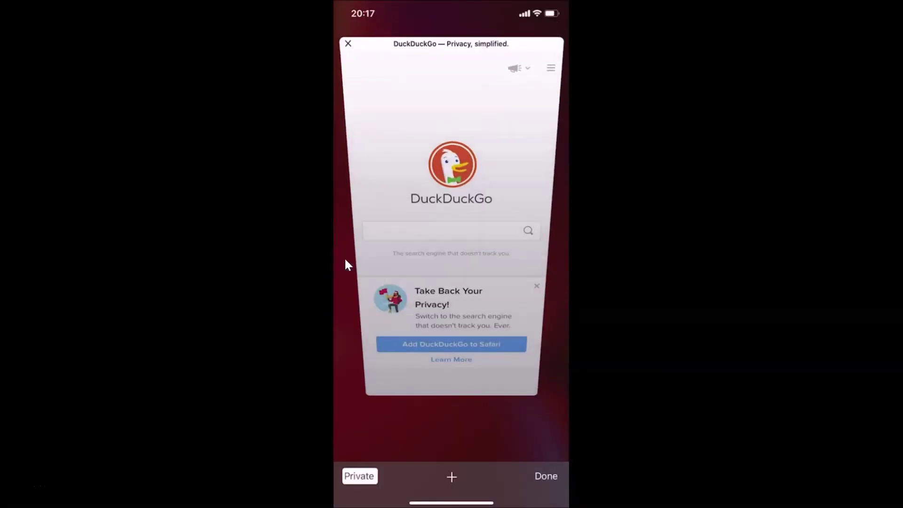
{"action": "left_click", "coordinate": [427, 182]}
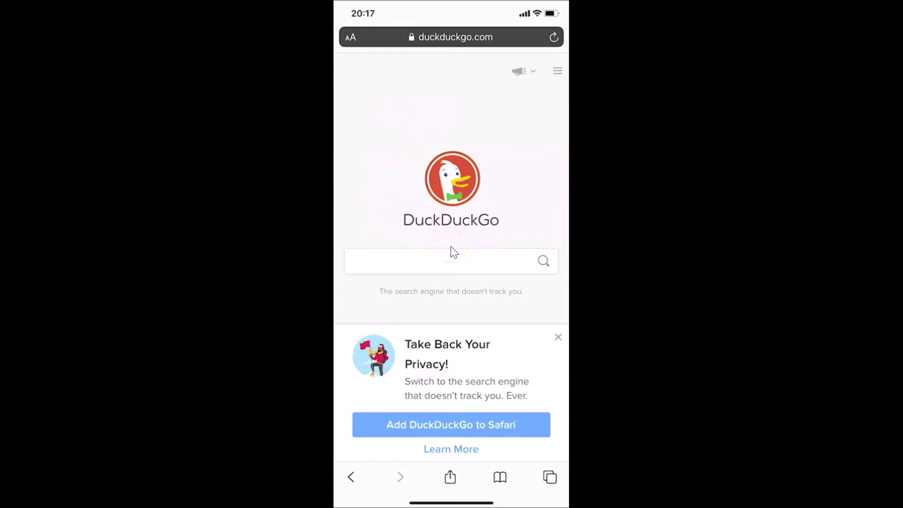
Switch Private Browsing off to show the regular tabs.
{"action": "left_click", "coordinate": [558, 479]}
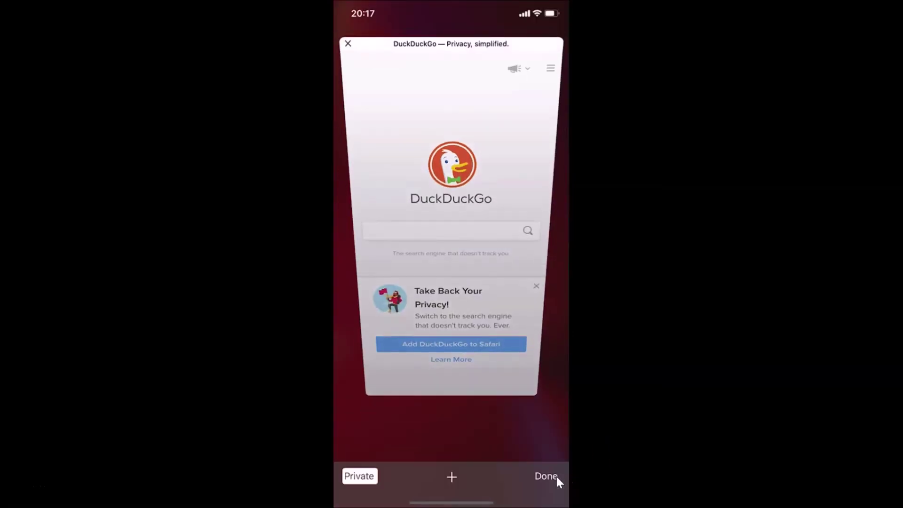
{"action": "left_click", "coordinate": [374, 475]}
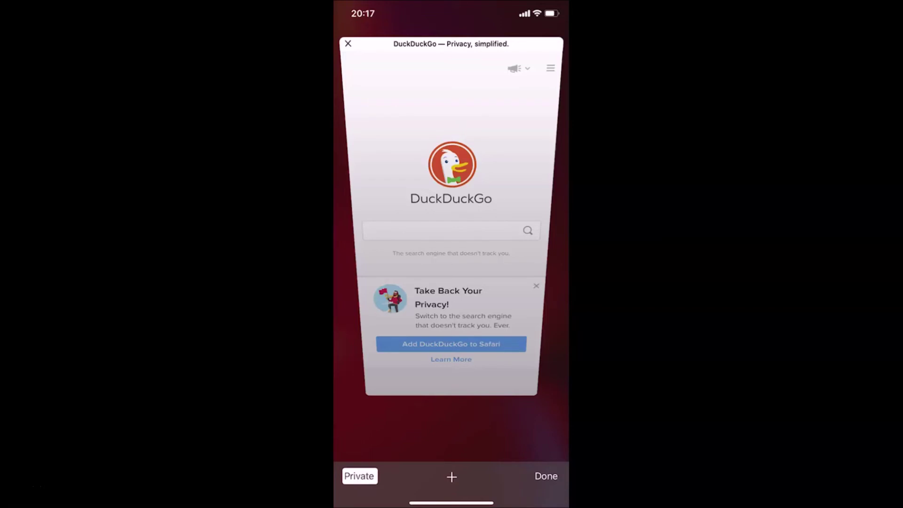
{"action": "left_click", "coordinate": [359, 476]}
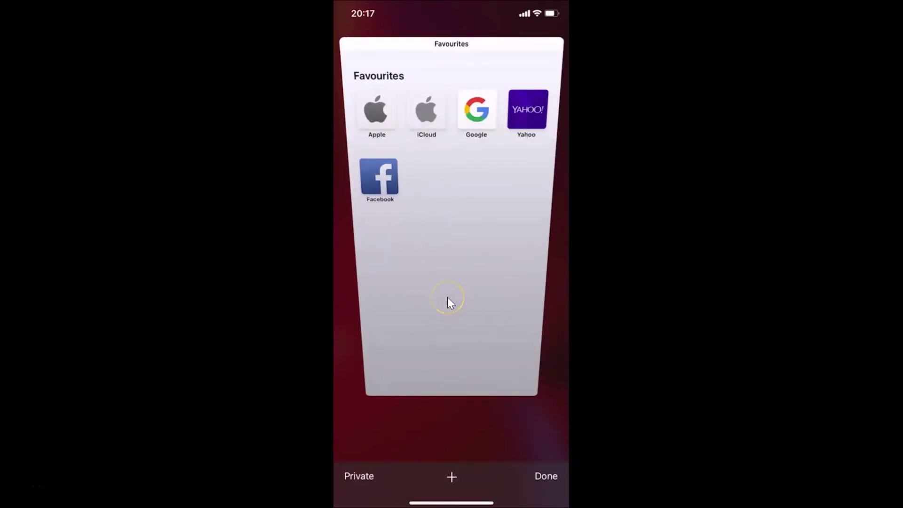
Open the regular Favourites tab, confirm its History list is empty, and close it.
{"action": "left_click", "coordinate": [461, 258]}
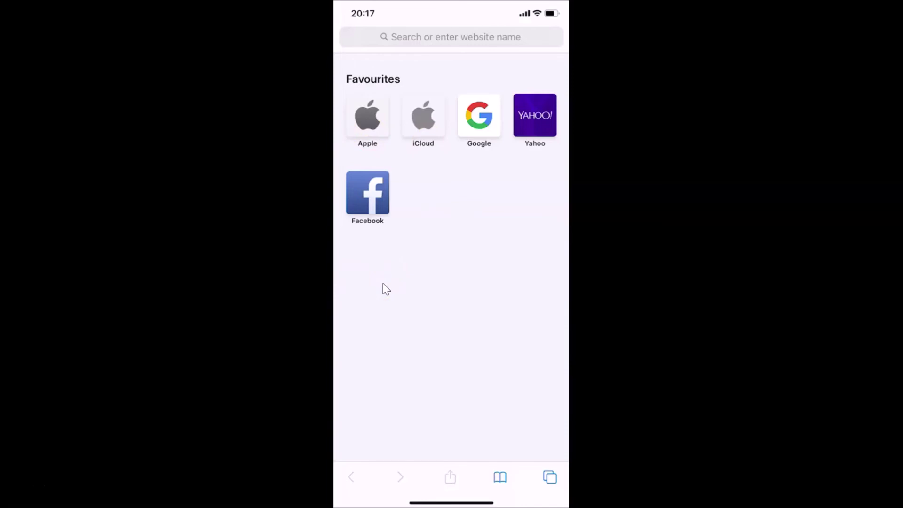
{"action": "left_click", "coordinate": [500, 477]}
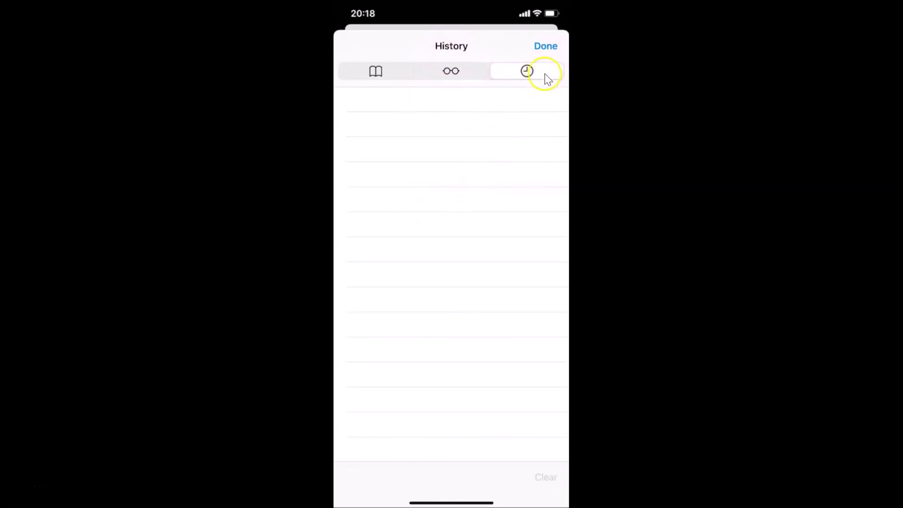
{"action": "left_click", "coordinate": [545, 47]}
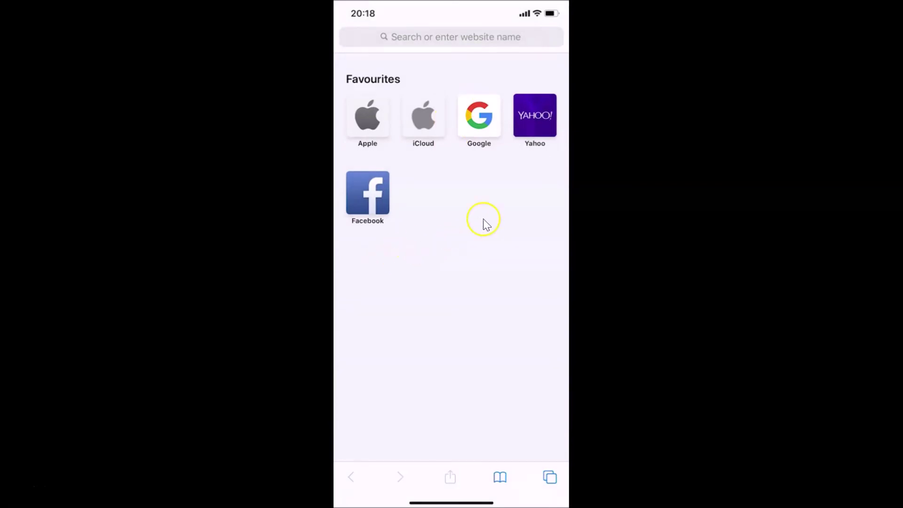
Visit google.com in a normal tab and view History showing the Google entry.
{"action": "left_click", "coordinate": [458, 38]}
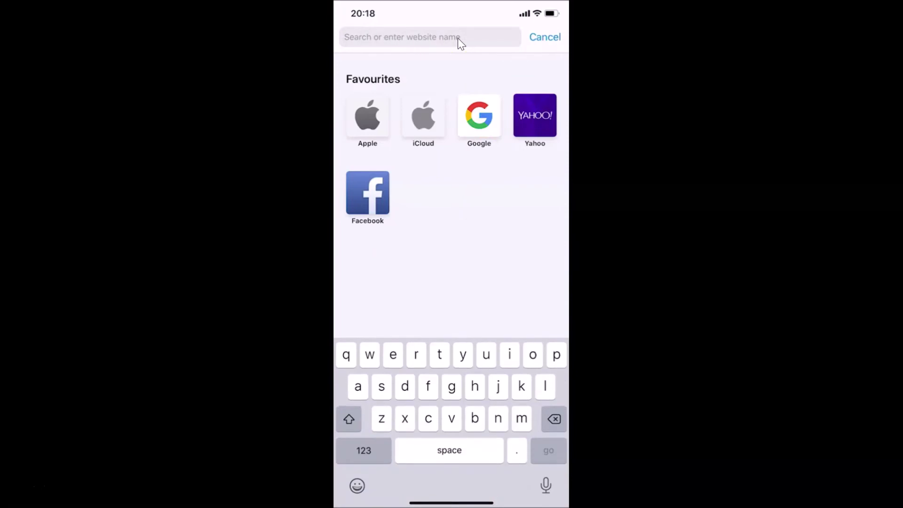
{"action": "type", "text": "google.com"}
{"action": "key", "text": "Return"}
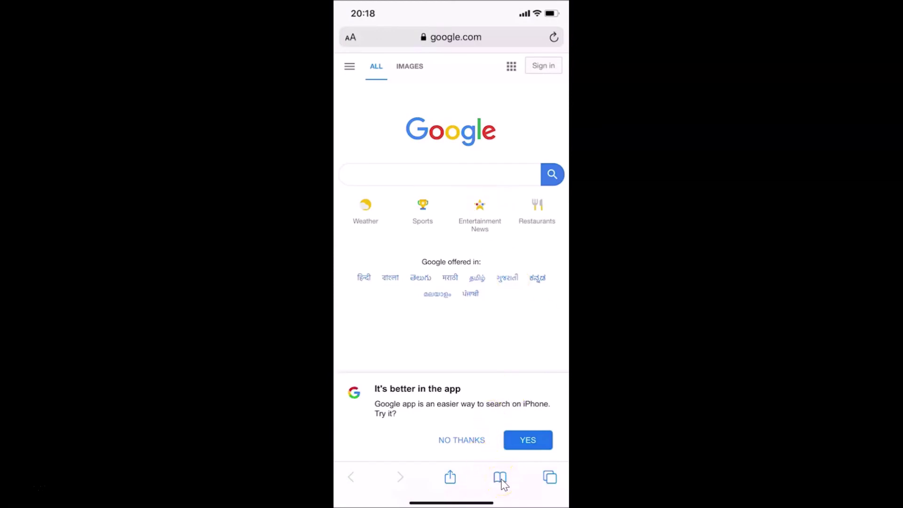
{"action": "left_click", "coordinate": [500, 479]}
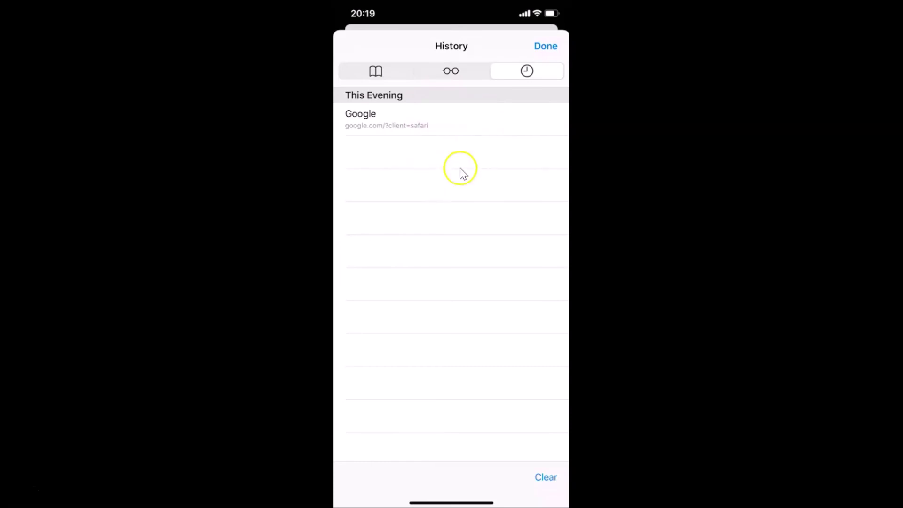
Close History, switch back to Private Browsing, and reopen the duckduckgo.com tab.
{"action": "left_click", "coordinate": [546, 48]}
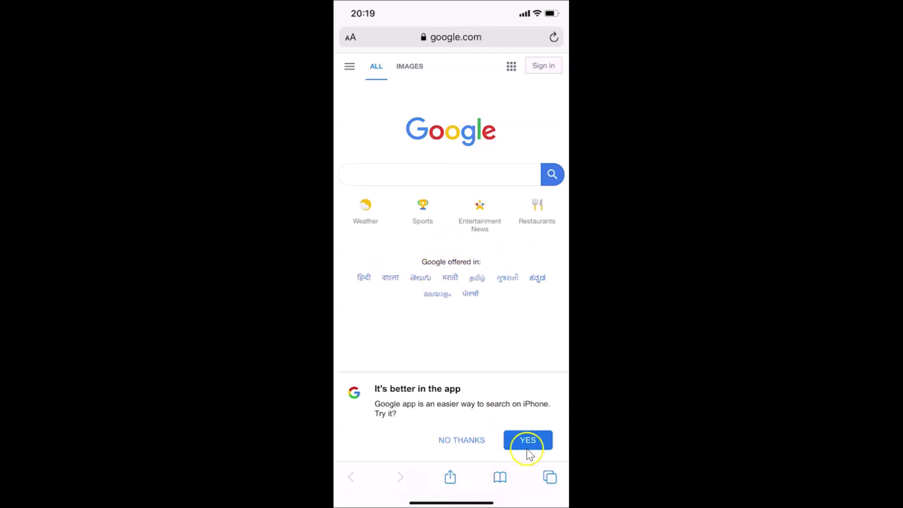
{"action": "left_click", "coordinate": [554, 477]}
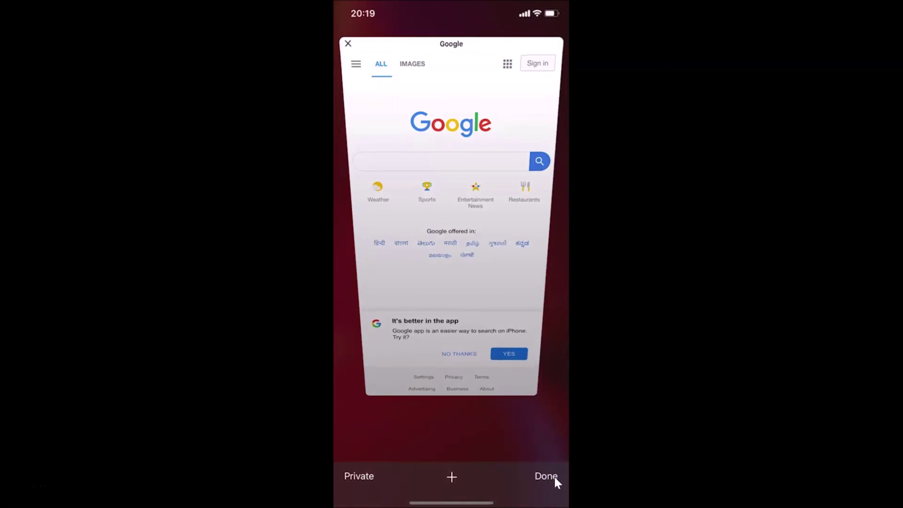
{"action": "left_click", "coordinate": [354, 477]}
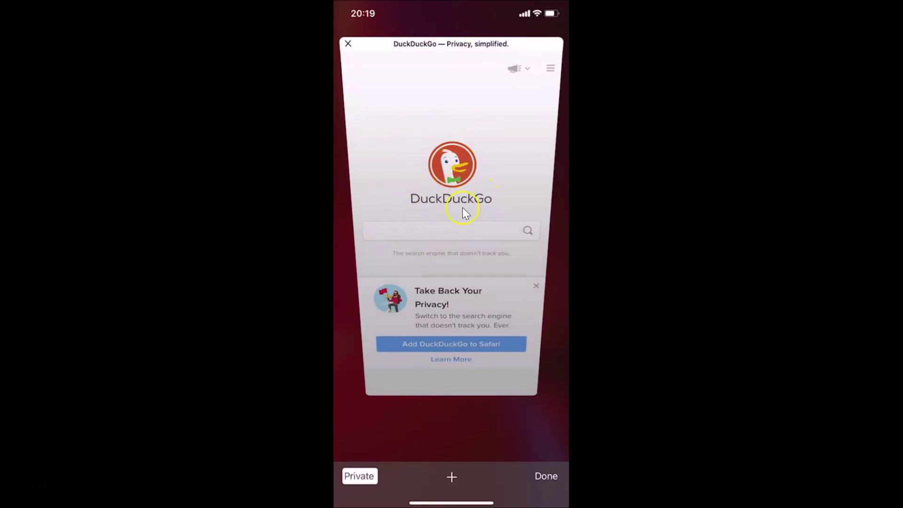
{"action": "left_click", "coordinate": [546, 476]}
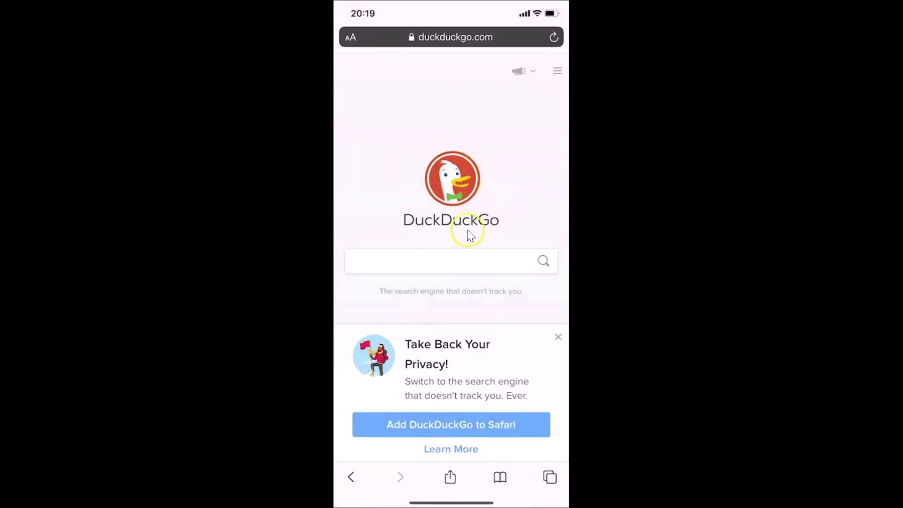